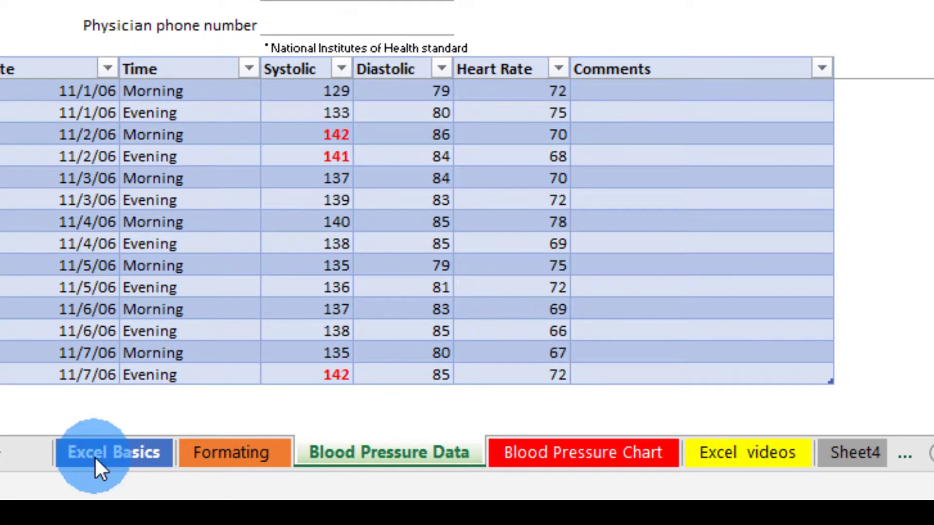
- Add a new blank Sheet1 worksheet after Sheet4
{"action": "left_click", "coordinate": [94, 456]}
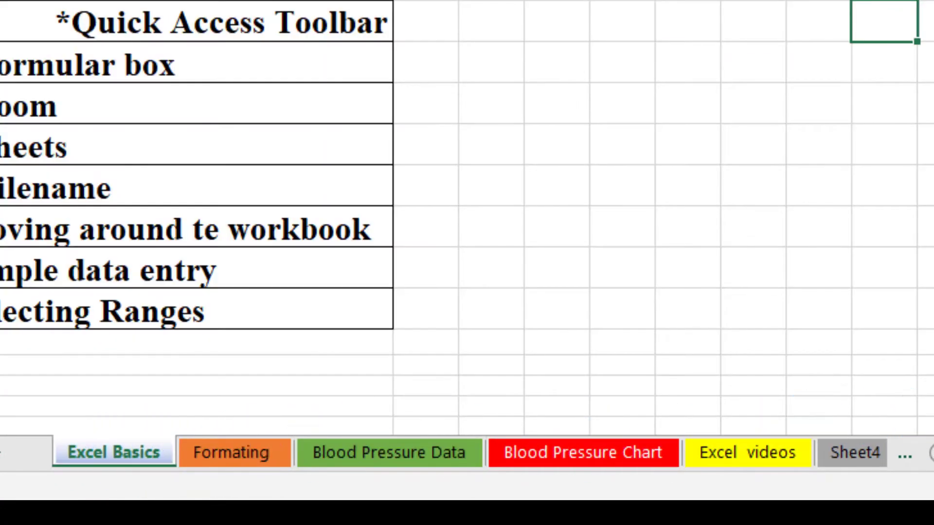
{"action": "left_click", "coordinate": [855, 453]}
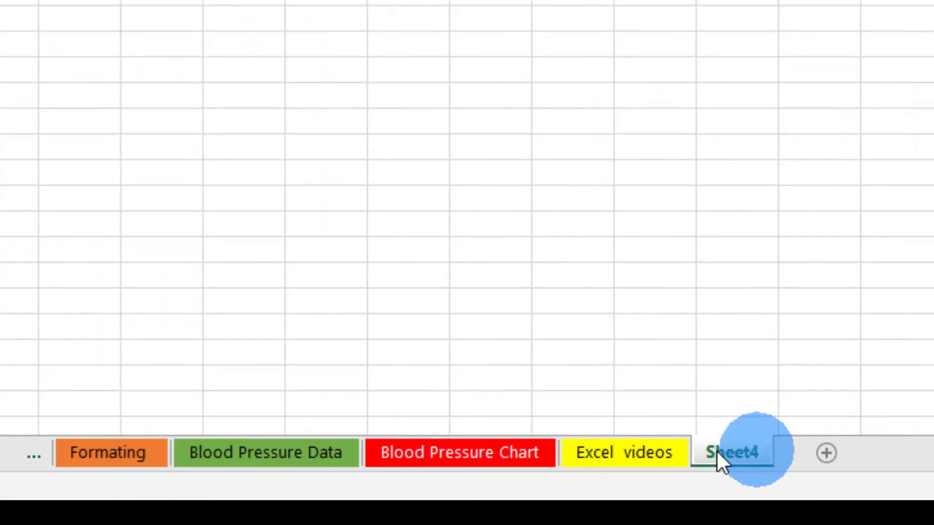
{"action": "left_click", "coordinate": [819, 450]}
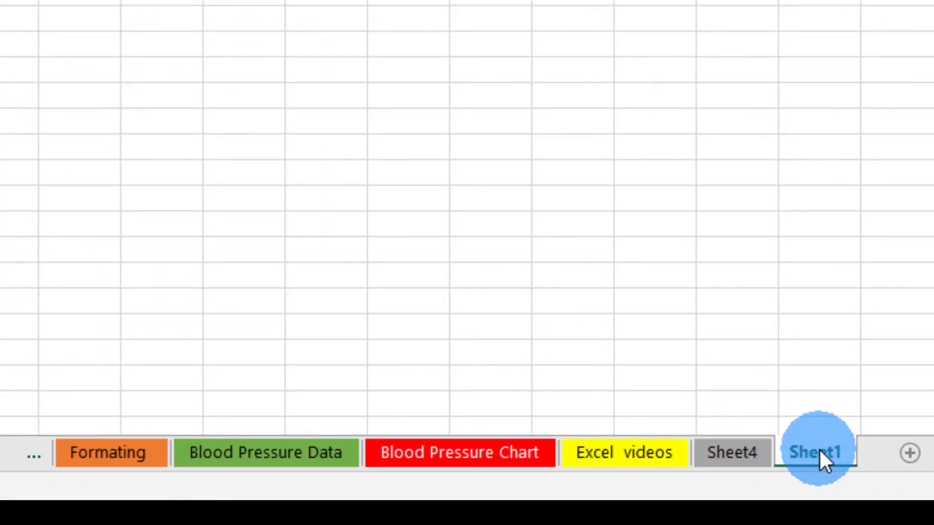
- Step back through Sheet4, Excel videos and Blood Pressure Chart to Blood Pressure Data
{"action": "left_click", "coordinate": [742, 450]}
{"action": "left_click", "coordinate": [615, 457]}
{"action": "left_click", "coordinate": [460, 450]}
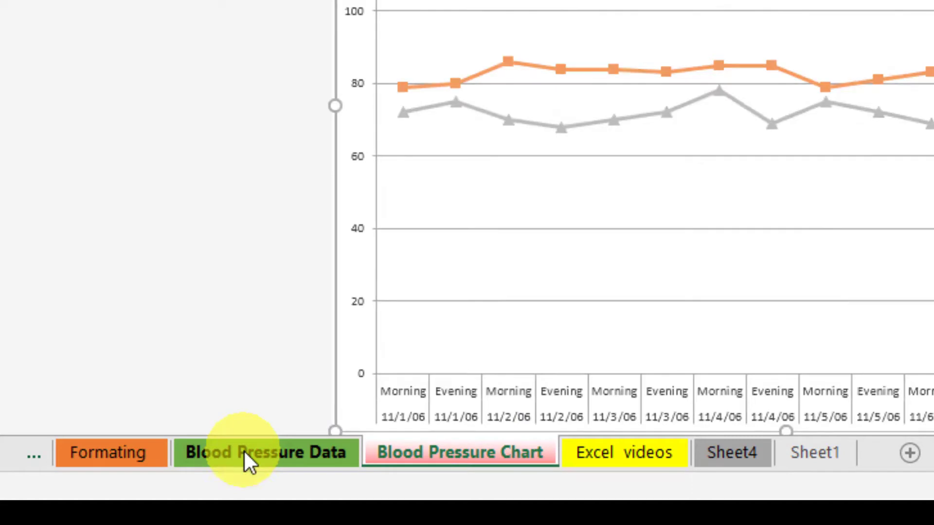
{"action": "left_click", "coordinate": [245, 452]}
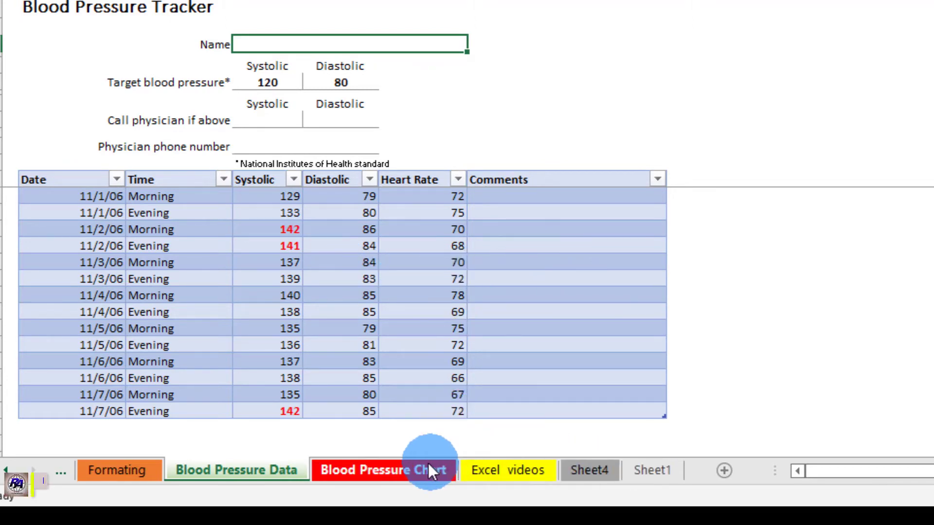
- Scroll the sheet tabs left and go via Excel Basics to the empty Formating sheet
{"action": "left_click", "coordinate": [9, 470]}
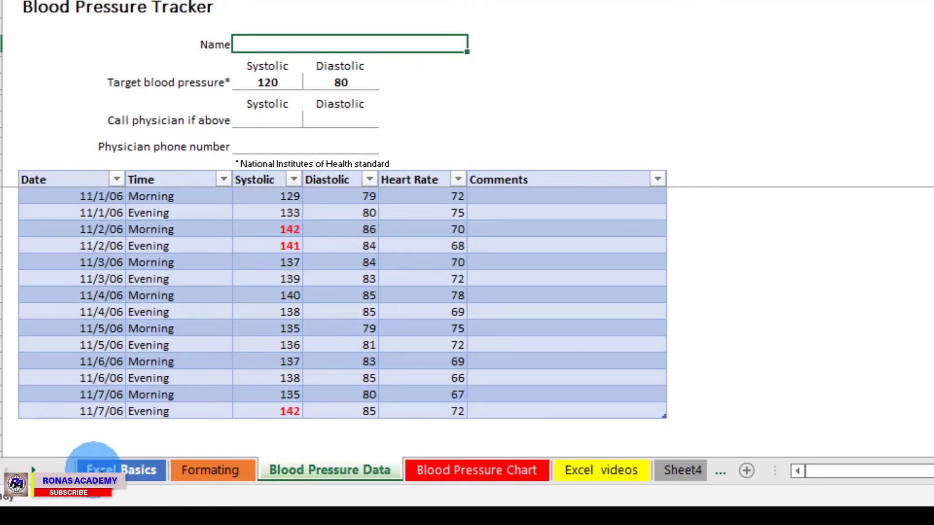
{"action": "left_click", "coordinate": [132, 471]}
{"action": "left_click", "coordinate": [192, 471]}
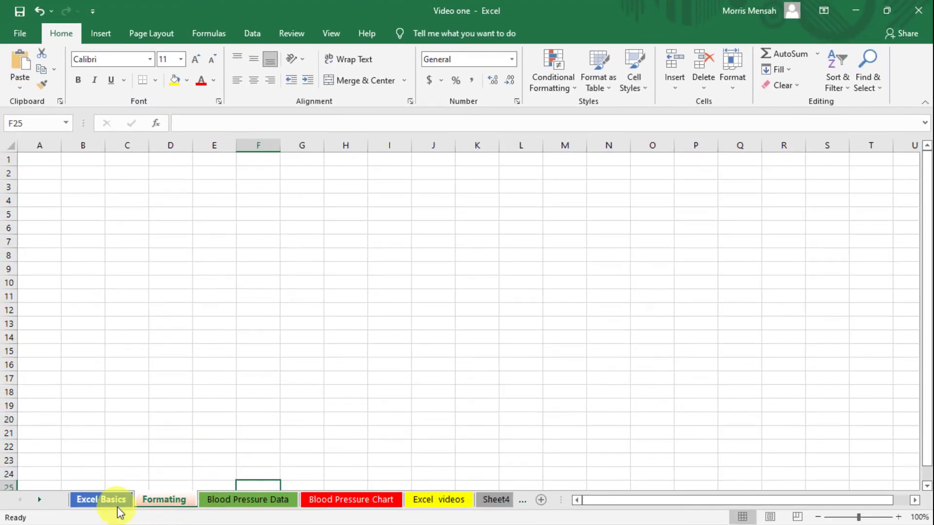
- Move the Excel Basics sheet so it follows Formating
{"action": "left_click_drag", "start_coordinate": [119, 506], "coordinate": [230, 508]}
{"action": "left_click", "coordinate": [230, 509]}
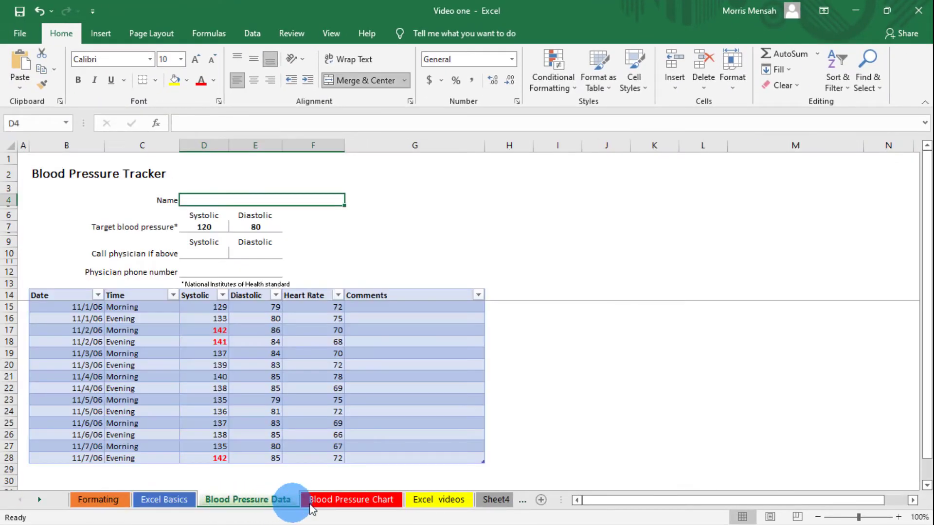
- Step through Blood Pressure Chart, Excel videos and Sheet4 to the blank Sheet1
{"action": "left_click", "coordinate": [336, 507]}
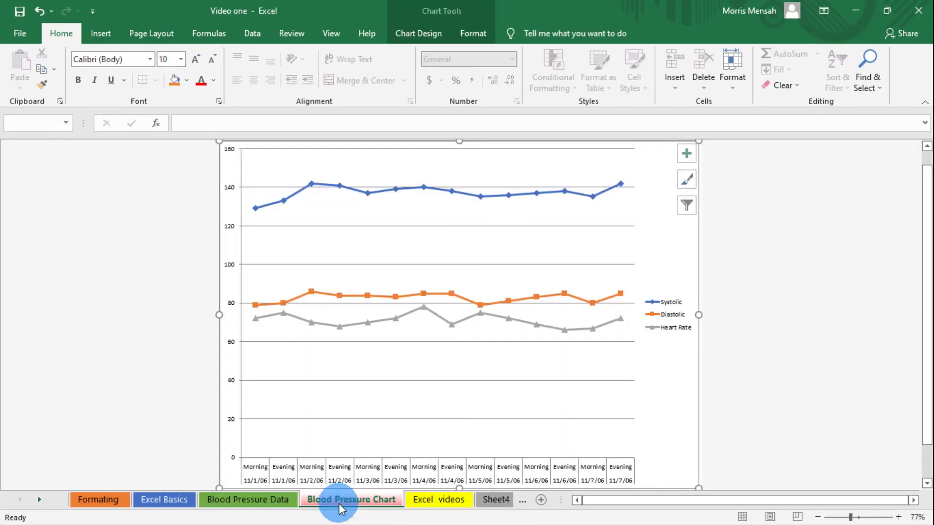
{"action": "left_click", "coordinate": [437, 499]}
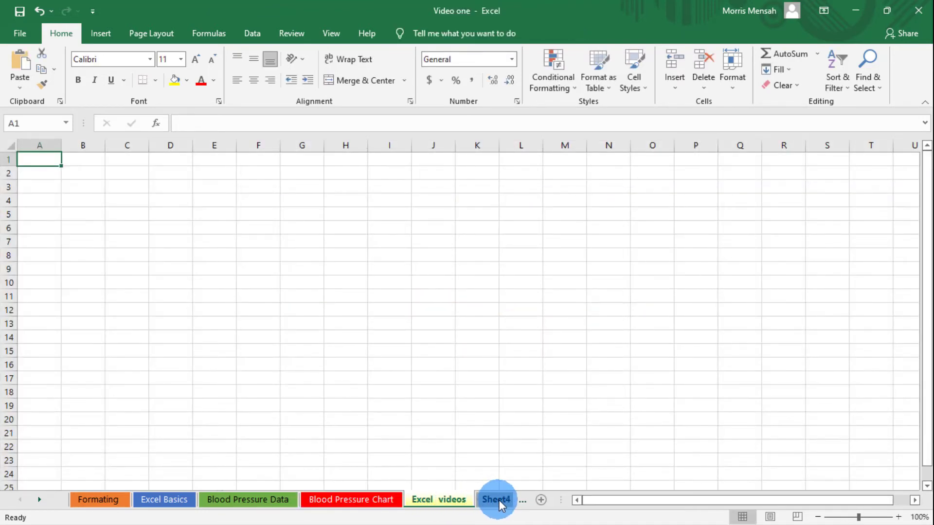
{"action": "left_click", "coordinate": [497, 499]}
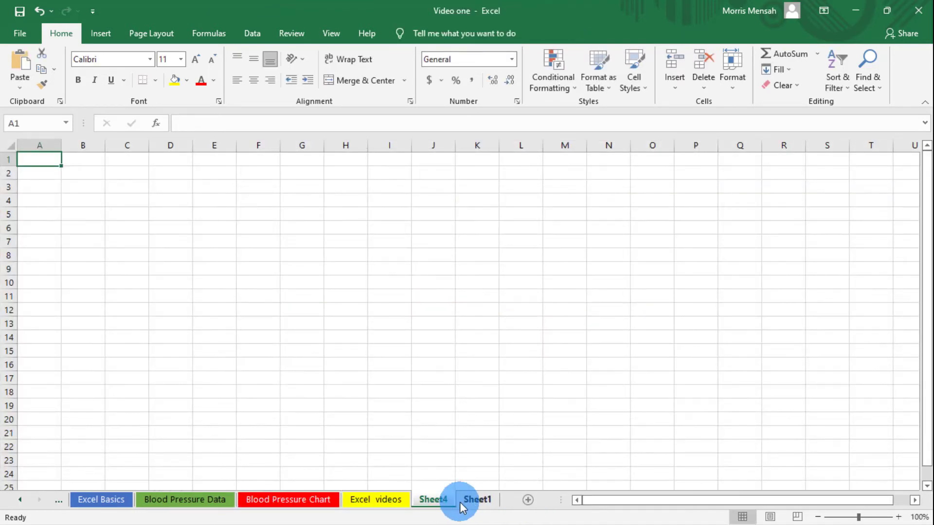
{"action": "left_click", "coordinate": [472, 500]}
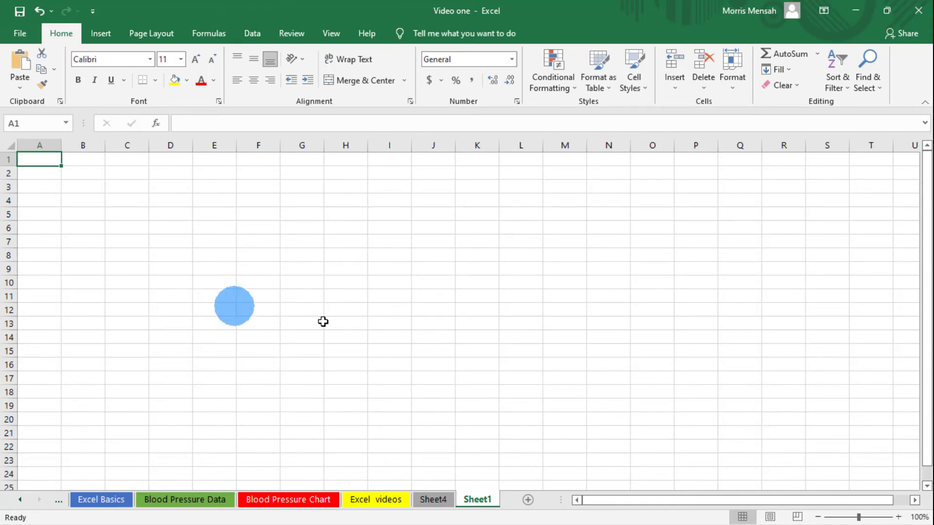
- Enter 545, GH and FHJ into cells H11, H12 and H13 of Sheet1
{"action": "left_click", "coordinate": [363, 298]}
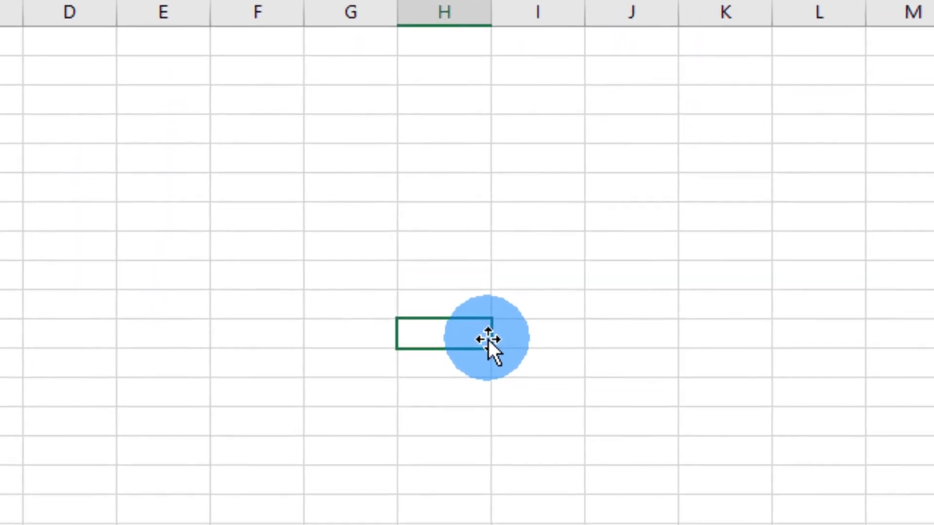
{"action": "type", "text": "545"}
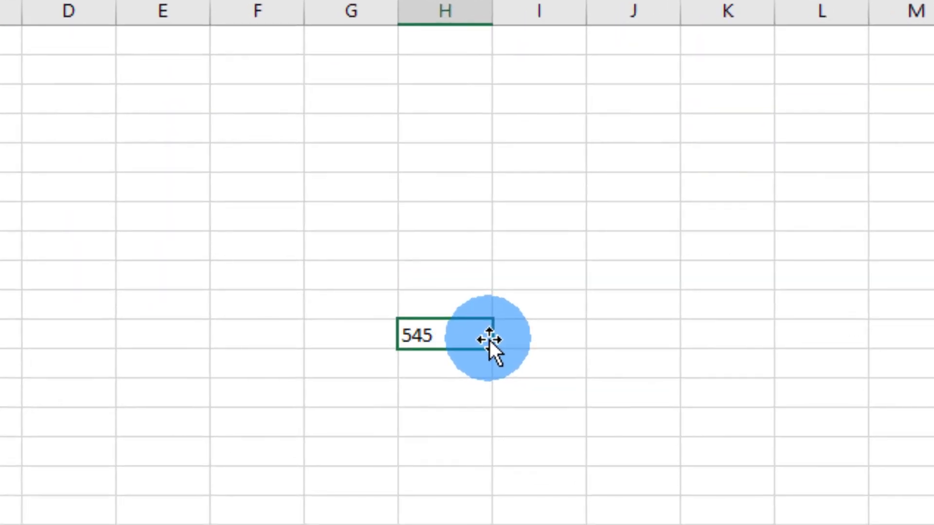
{"action": "key", "text": "Return"}
{"action": "type", "text": "GH"}
{"action": "key", "text": "Return"}
{"action": "type", "text": "FH"}
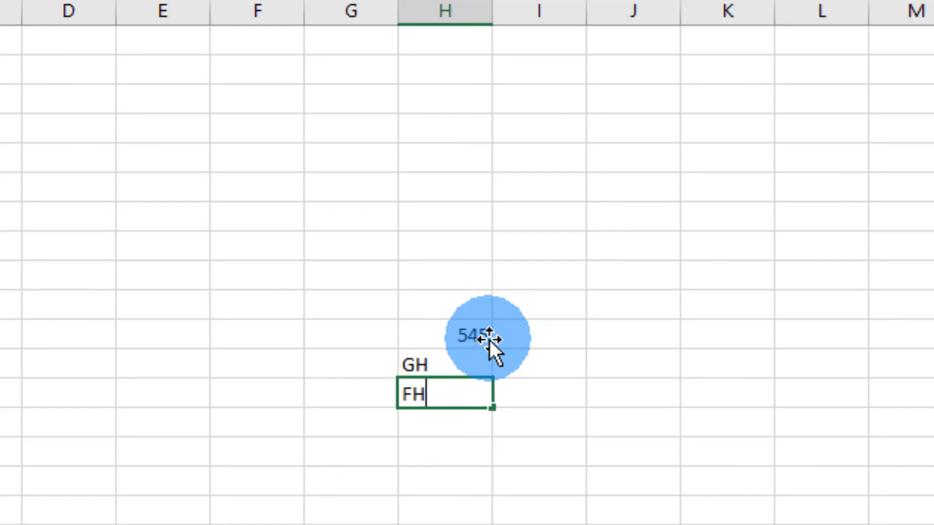
{"action": "type", "text": "J"}
{"action": "key", "text": "Return"}
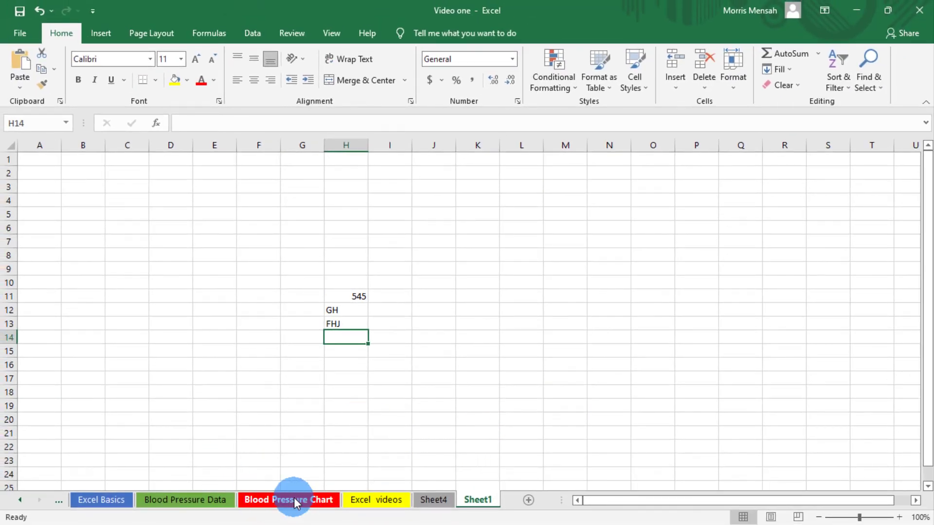
- Return to Excel Basics by way of Blood Pressure Chart and Blood Pressure Data
{"action": "left_click", "coordinate": [296, 501]}
{"action": "left_click", "coordinate": [219, 501]}
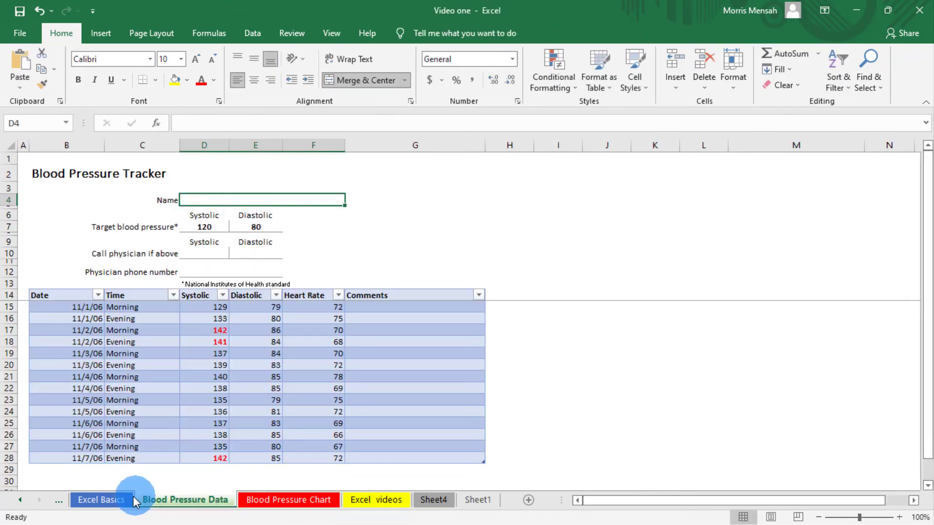
{"action": "left_click", "coordinate": [117, 498]}
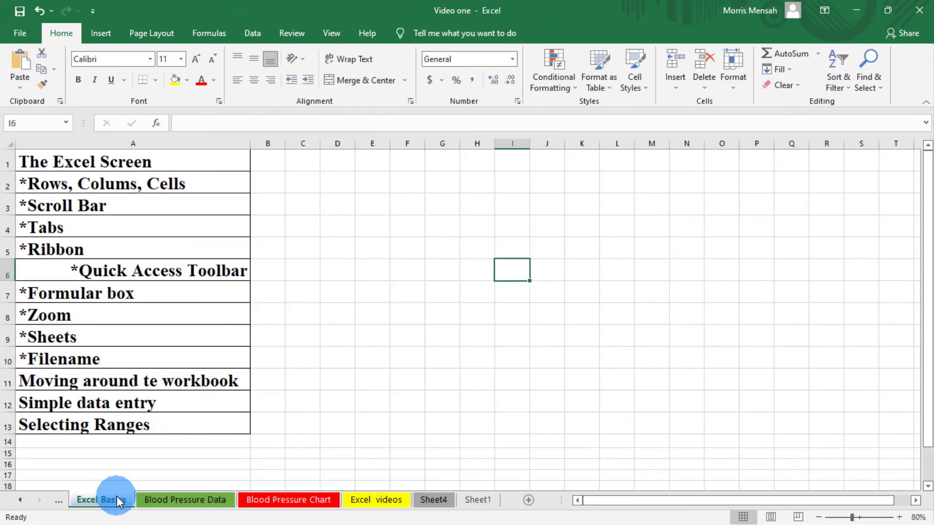